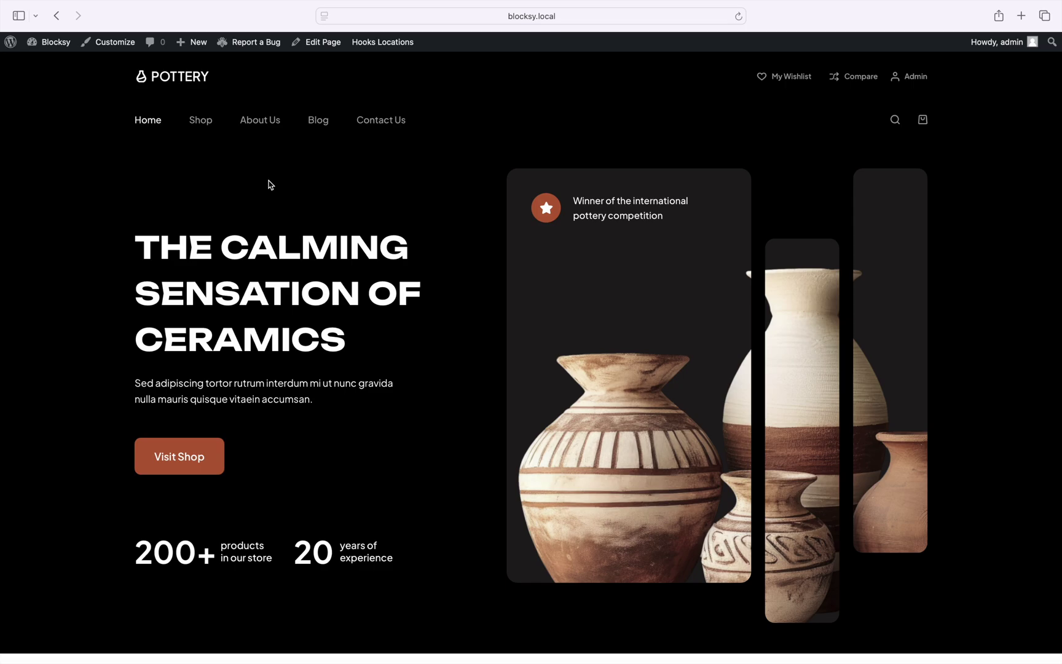
Step: Enable the Stock Scarcity module in Blocksy's Shop Extra extension from the WordPress dashboard
click(56, 53)
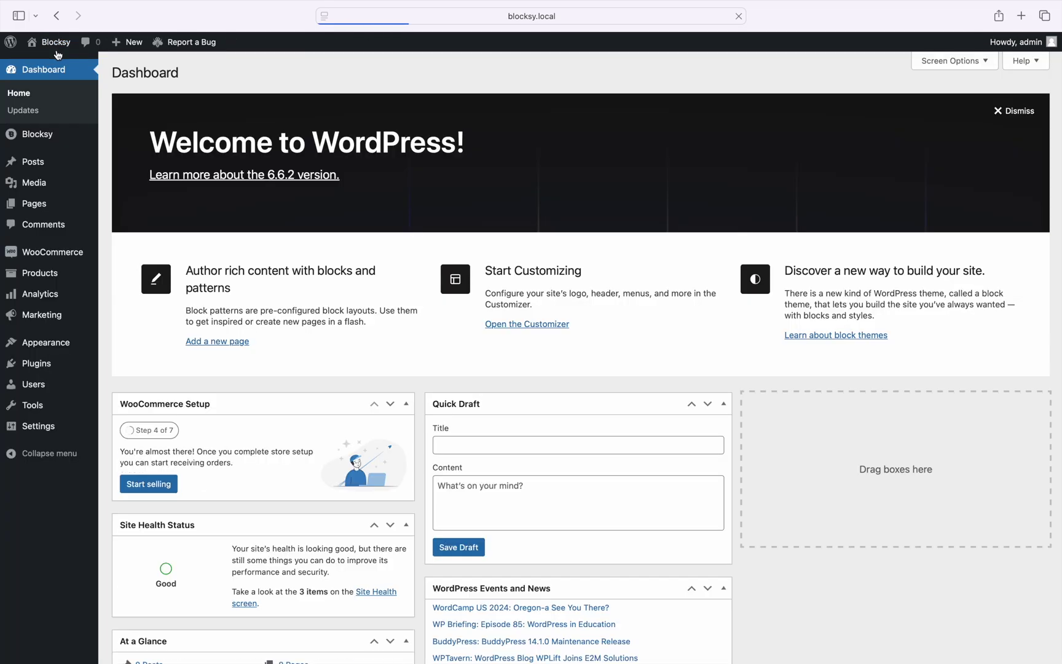
click(71, 135)
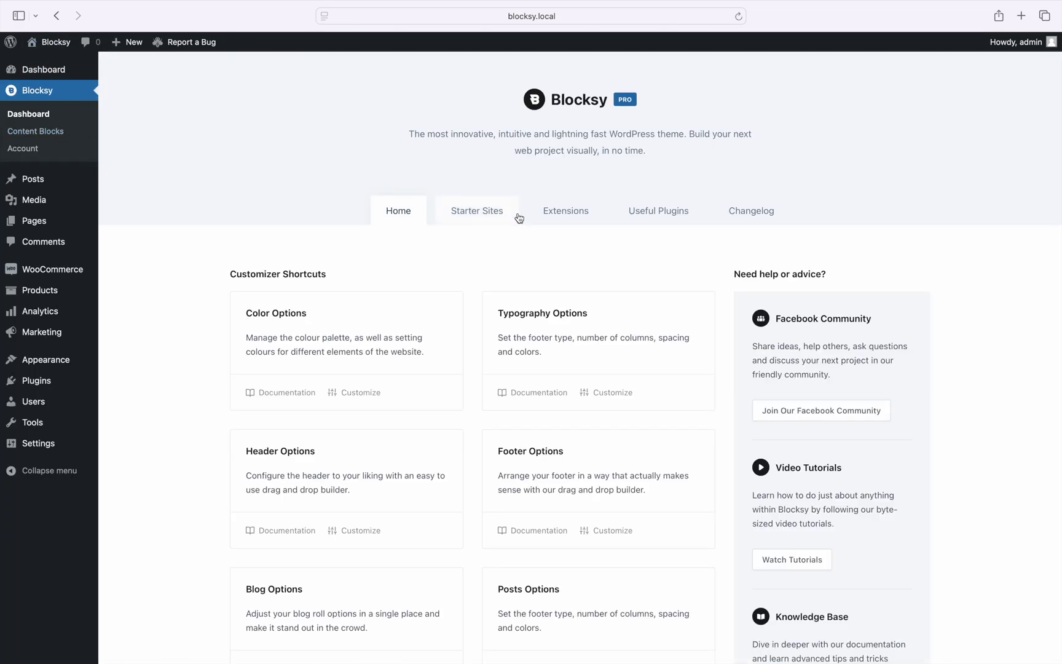
click(528, 221)
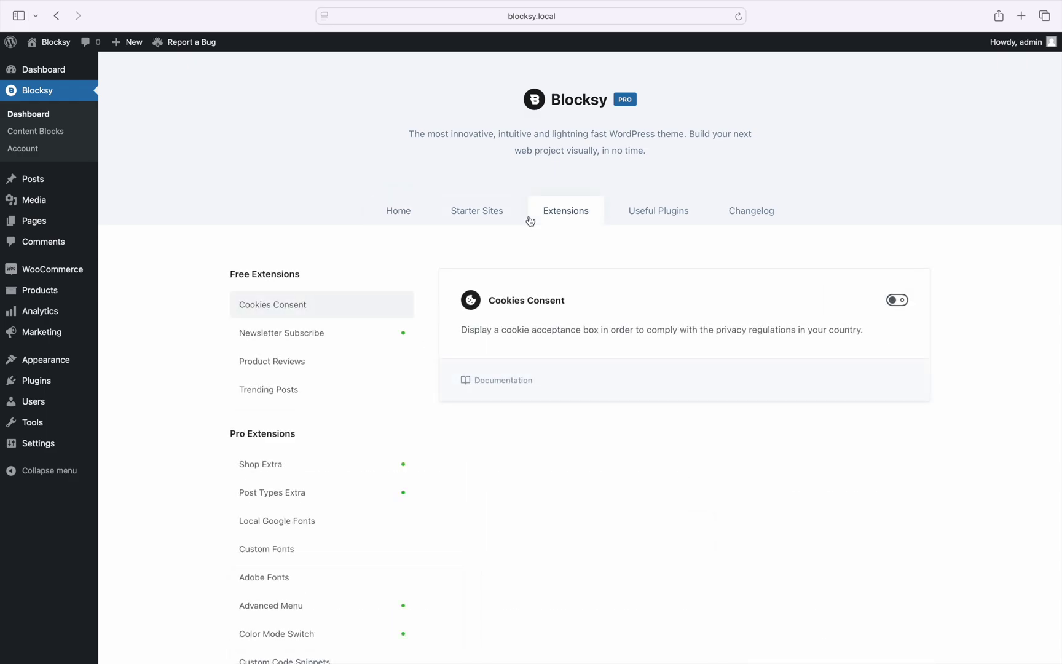
click(373, 465)
scroll(374, 464, down, 3)
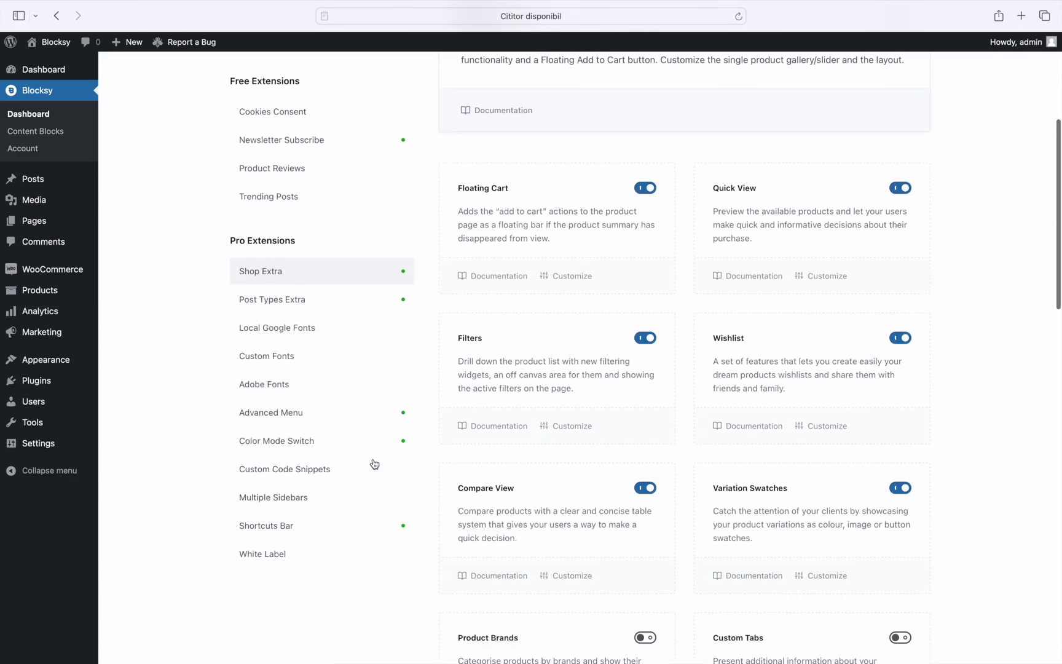
scroll(375, 465, down, 15)
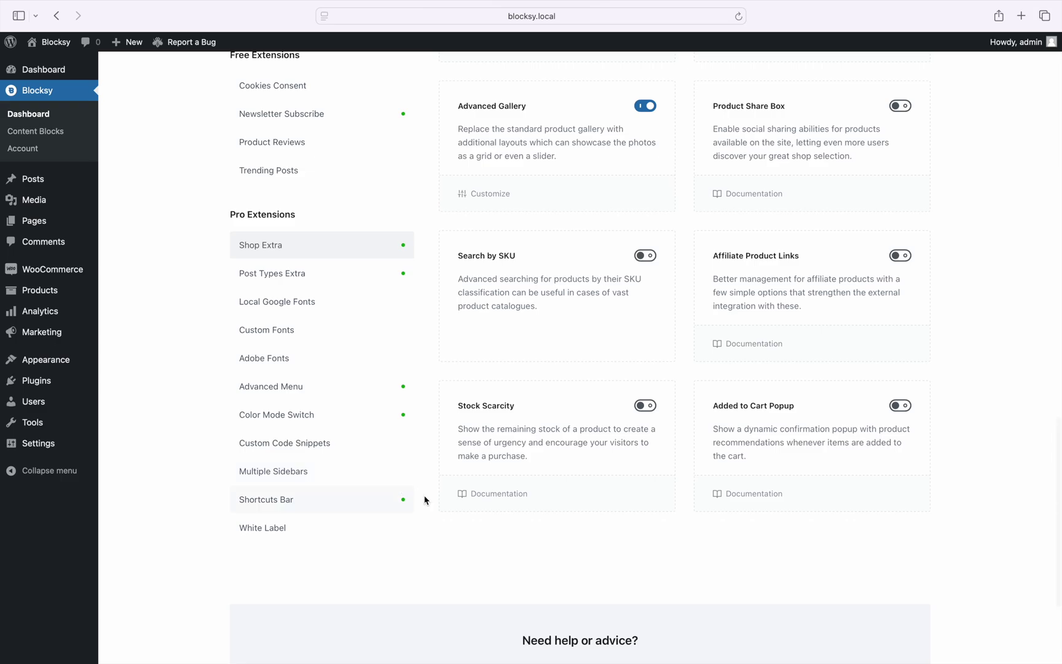
click(641, 410)
Step: Open the Customizer's WooCommerce general Stock Scarcity settings and examine the threshold, the message with its items placeholder, and the bar height
mouse_move(92, 362)
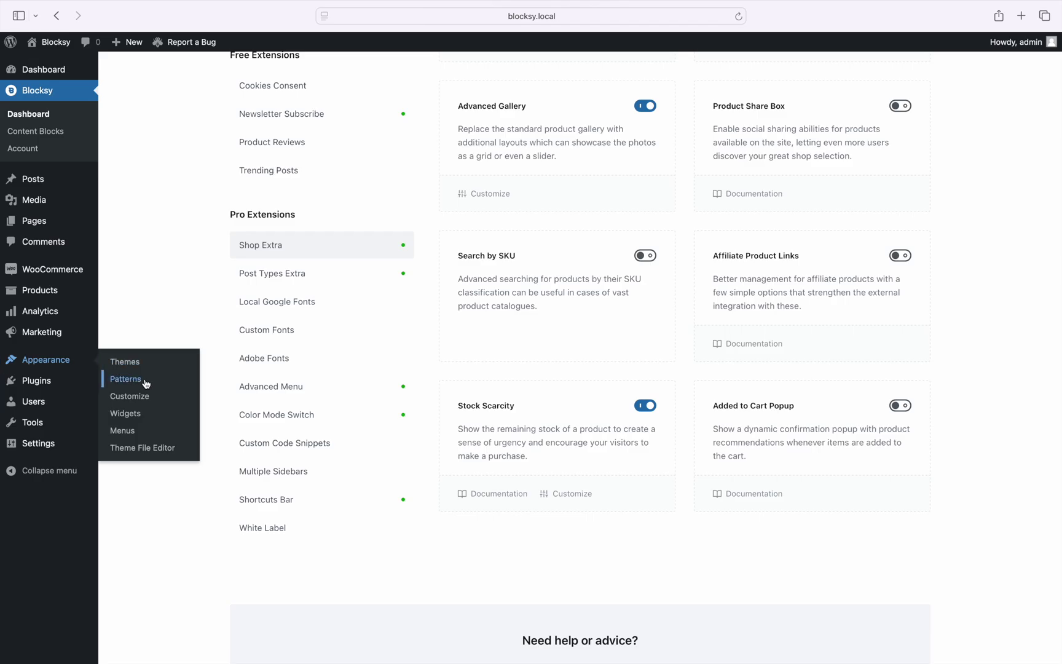
click(168, 398)
scroll(168, 402, down, 4)
scroll(167, 402, down, 3)
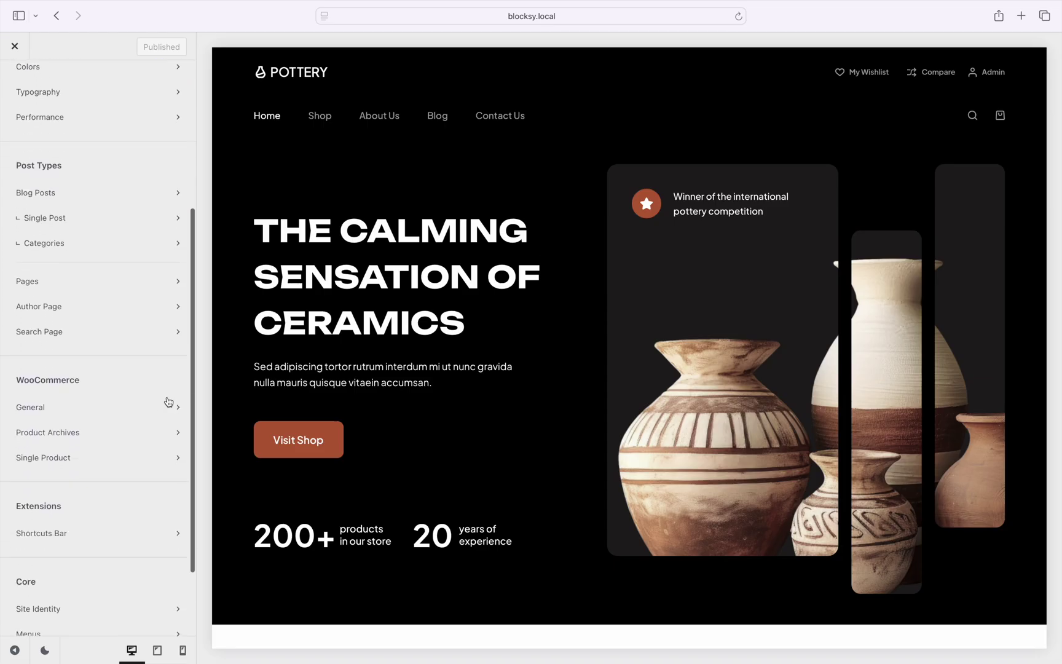
click(168, 404)
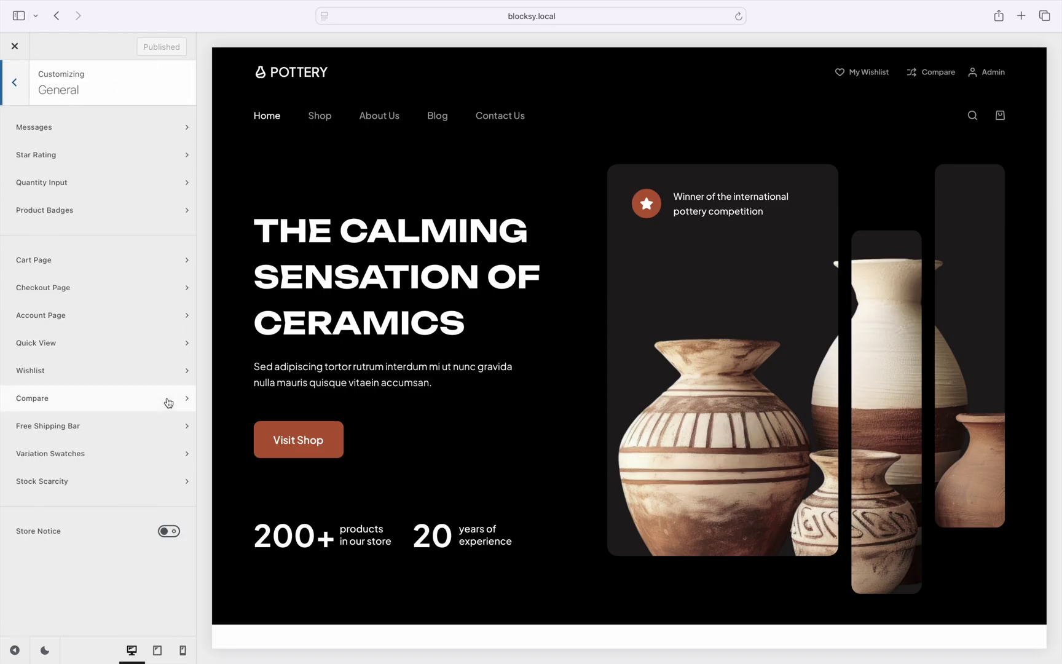
click(164, 481)
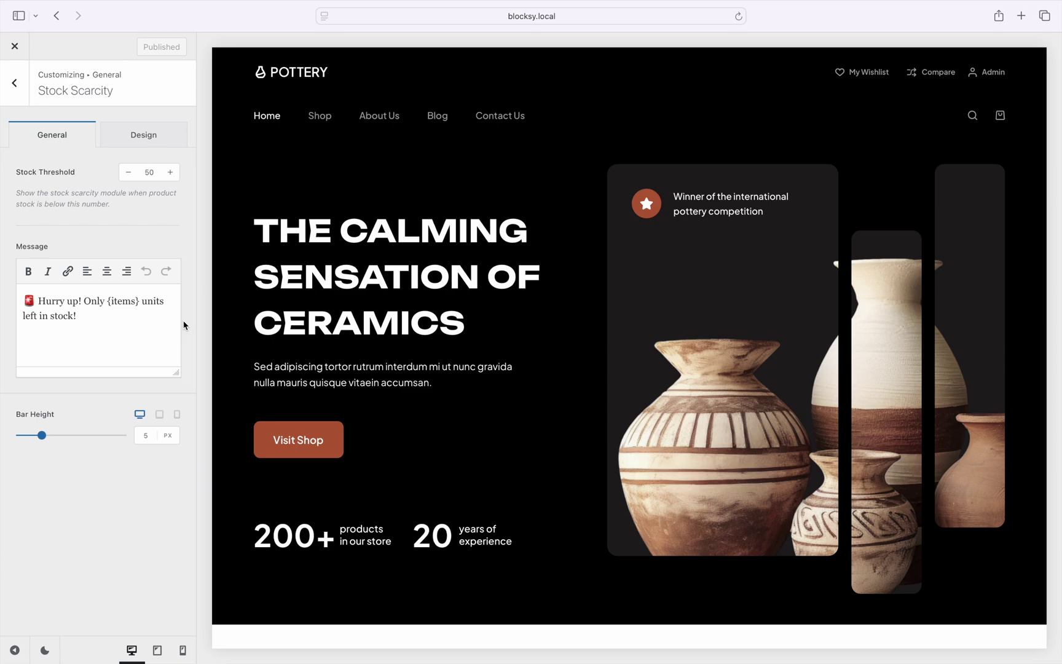
double_click(124, 301)
Step: Preview the Shop page and enable the Stock Scarcity element in the Product Archives card options
click(321, 124)
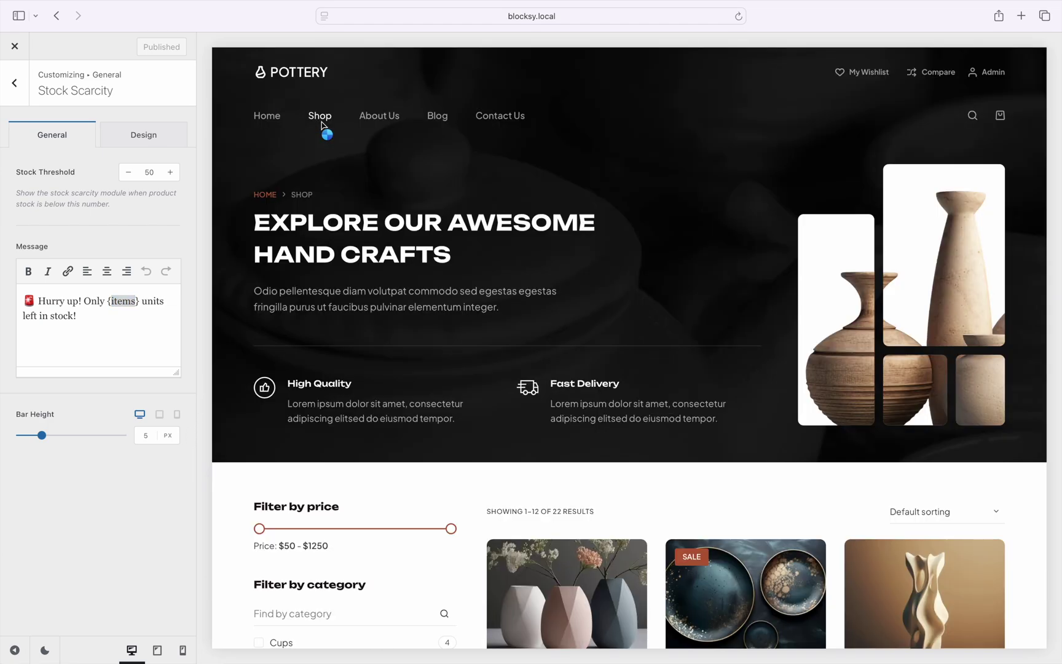
scroll(348, 164, down, 5)
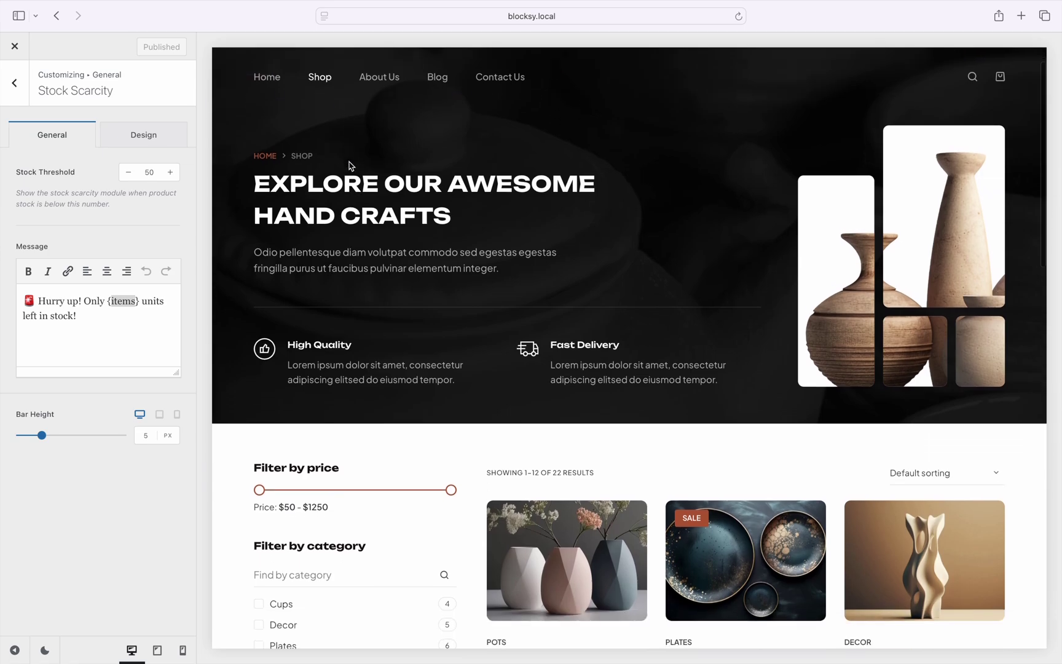
scroll(349, 165, down, 1)
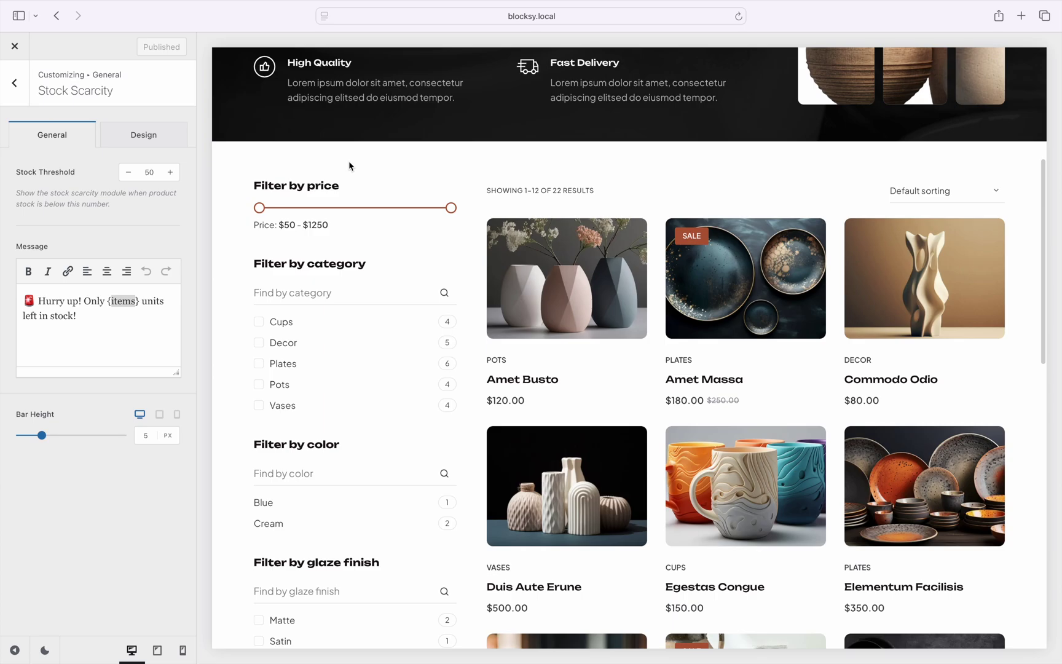
click(23, 96)
click(23, 95)
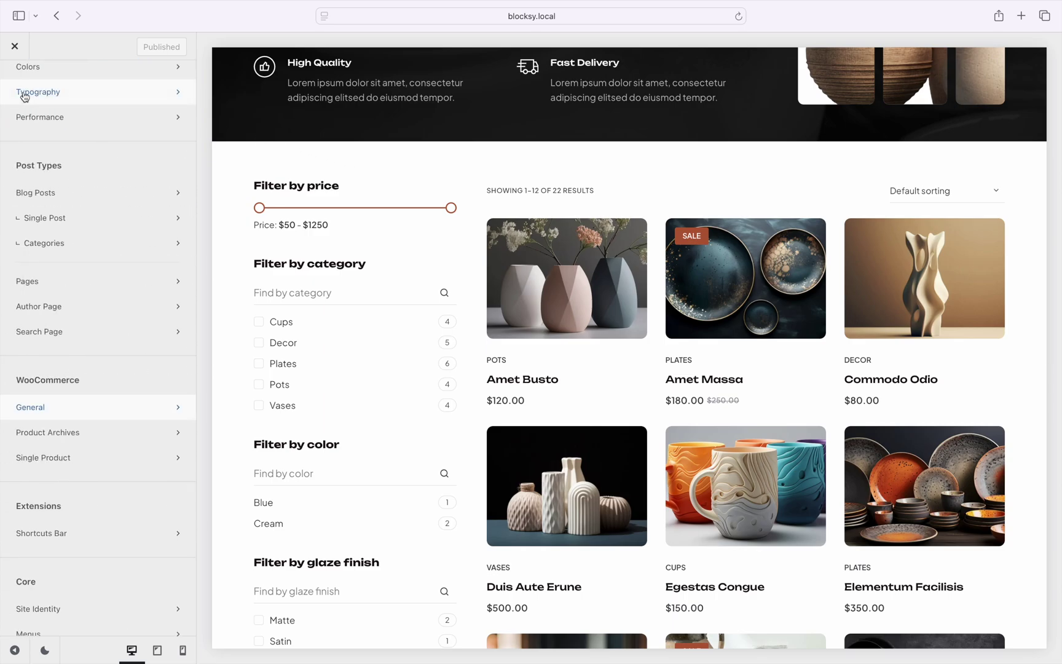
click(134, 432)
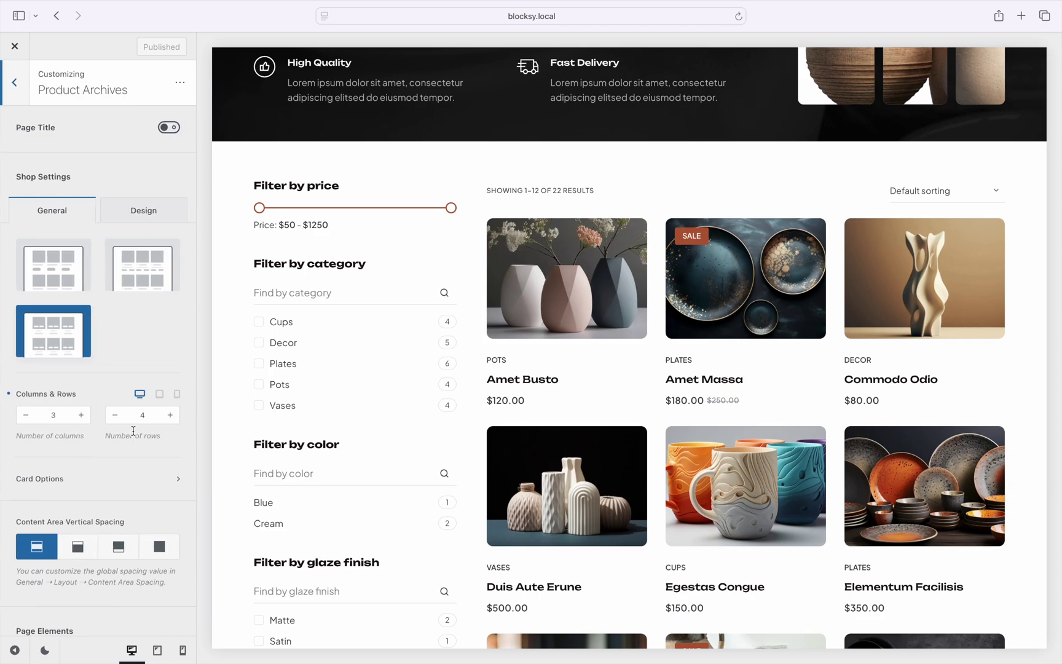
click(152, 478)
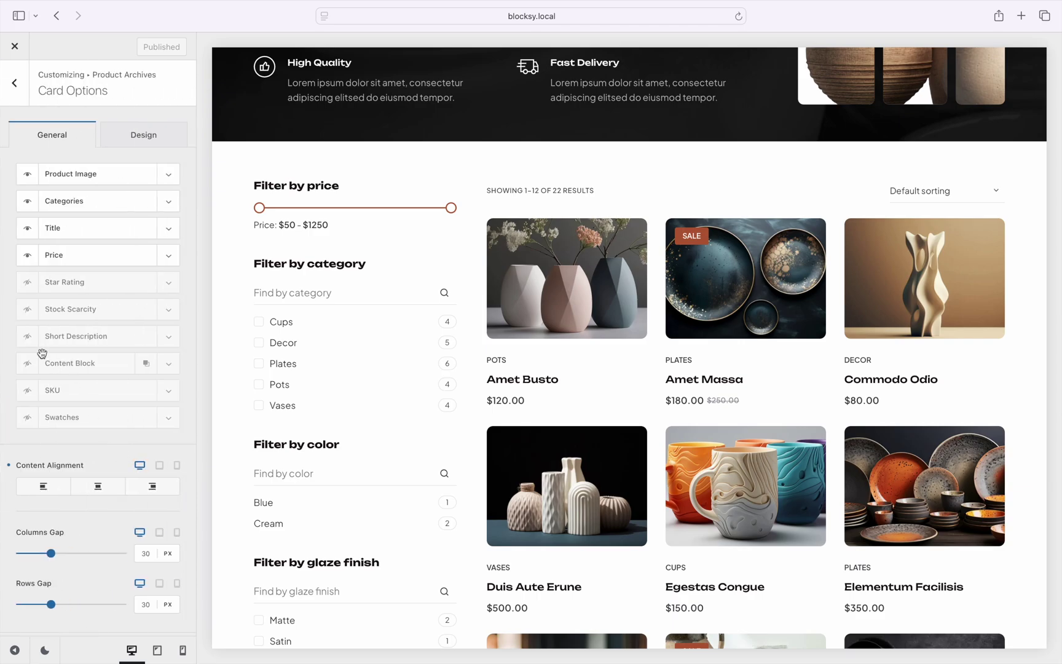
click(27, 309)
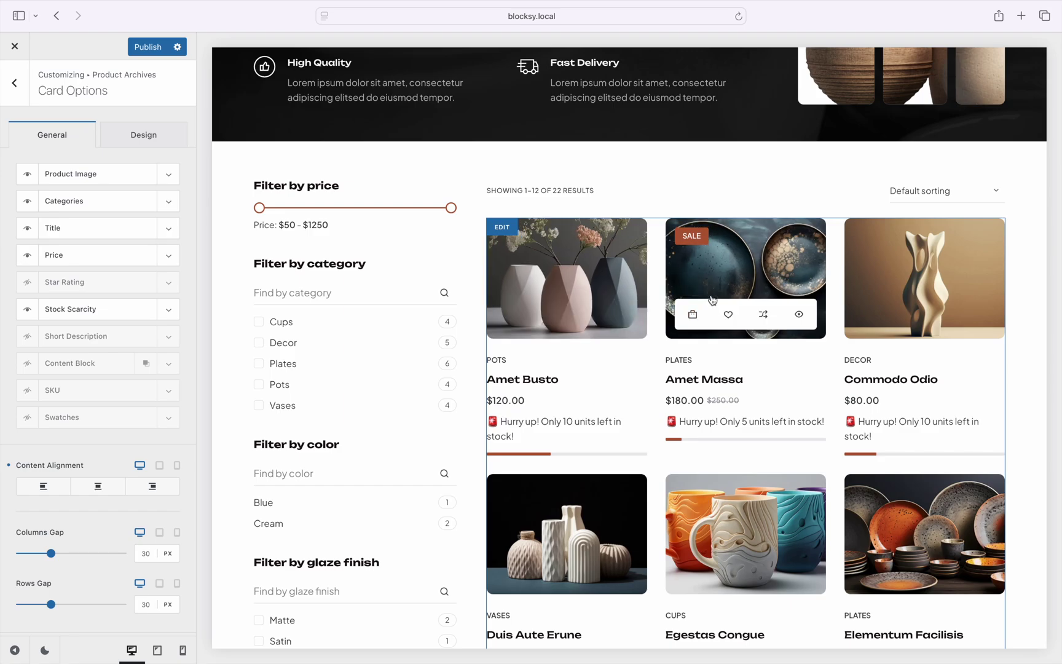
Step: Preview the Amet Massa product, enable Stock Scarcity in the Single Product elements, publish the changes and leave the Customizer
click(711, 301)
scroll(713, 302, down, 8)
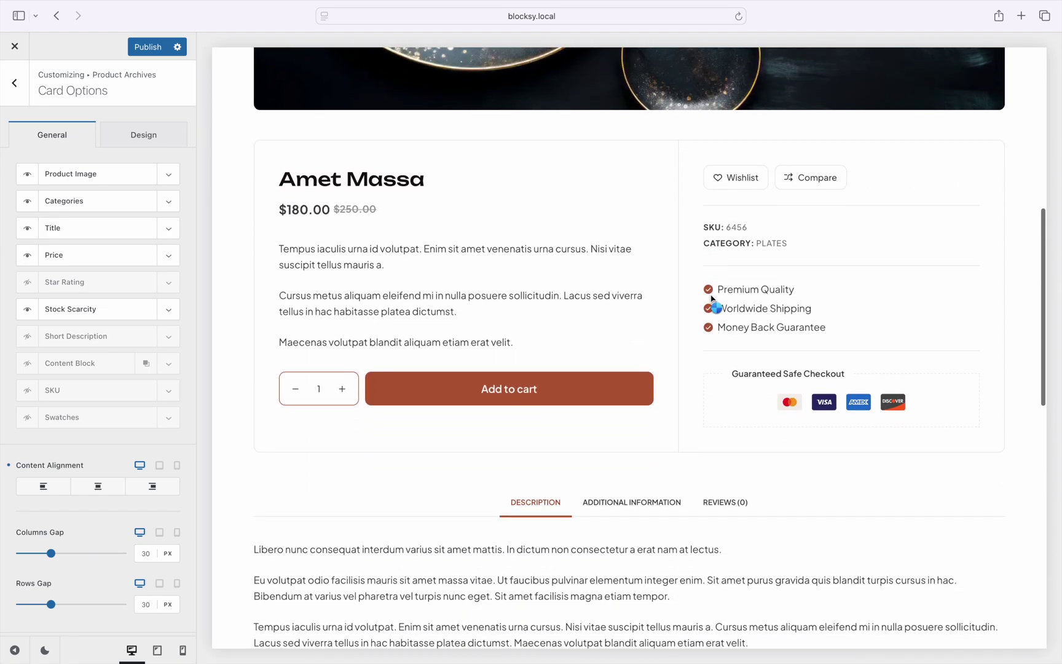
click(14, 82)
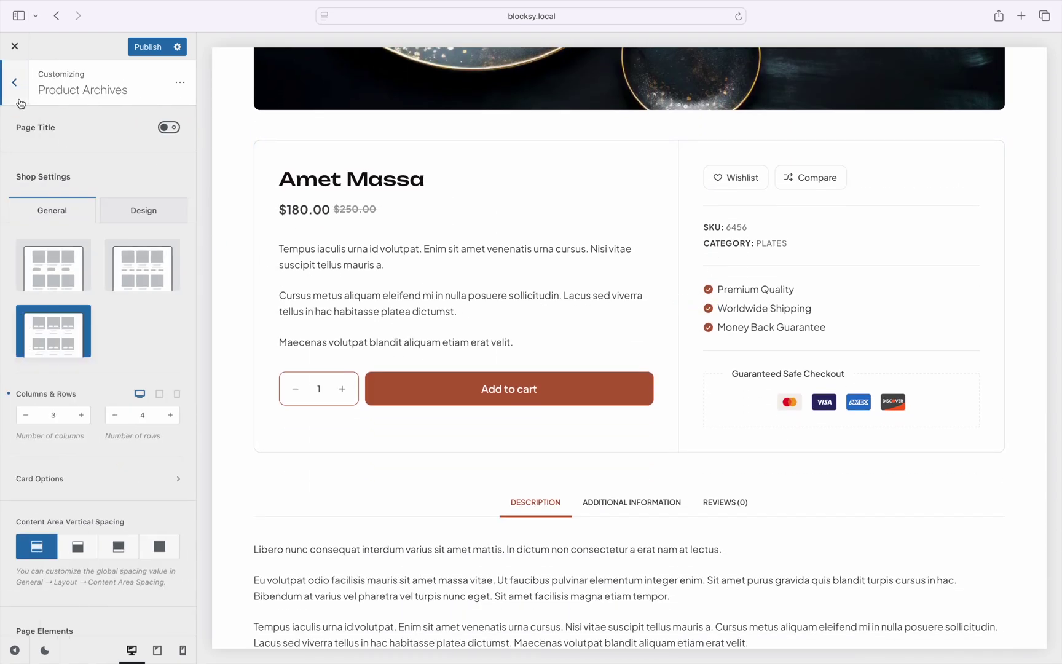
click(14, 82)
click(128, 457)
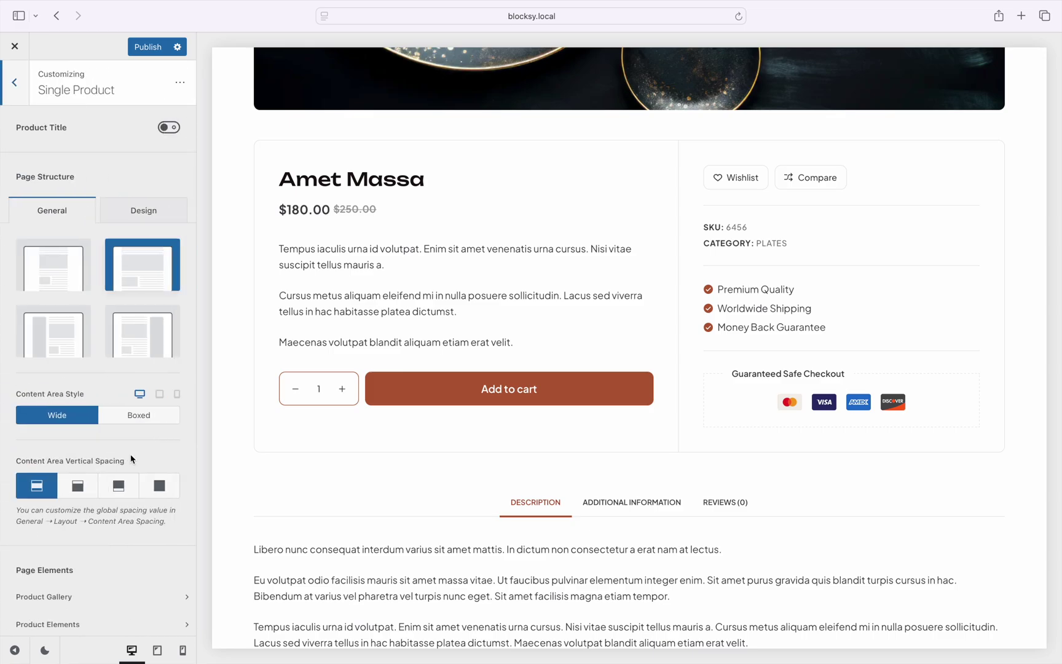
scroll(130, 457, down, 5)
click(131, 459)
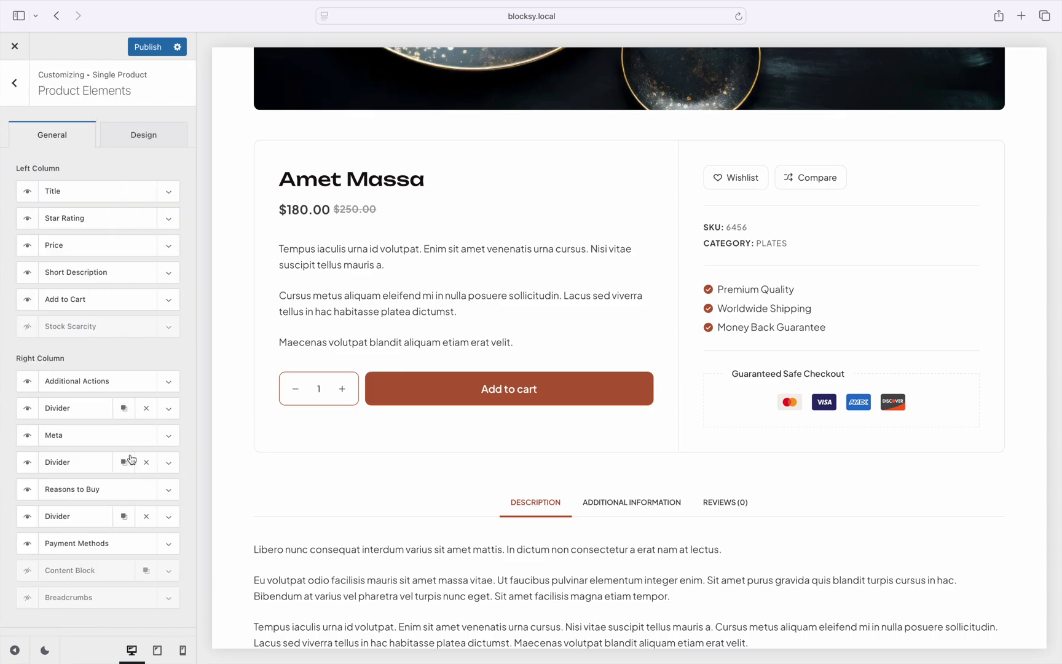
click(29, 335)
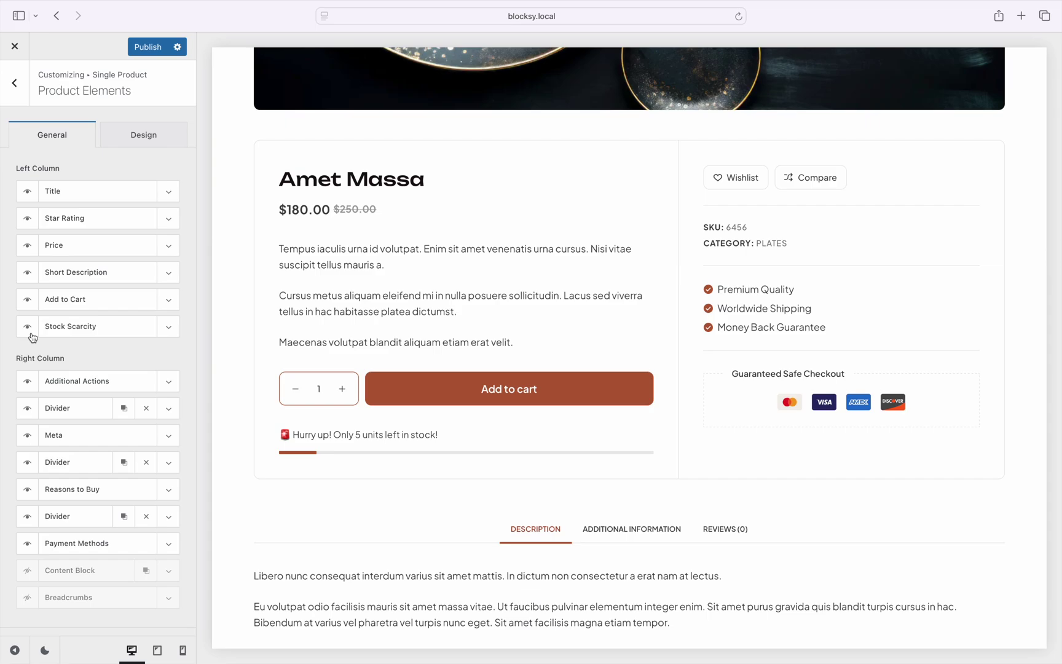
click(146, 51)
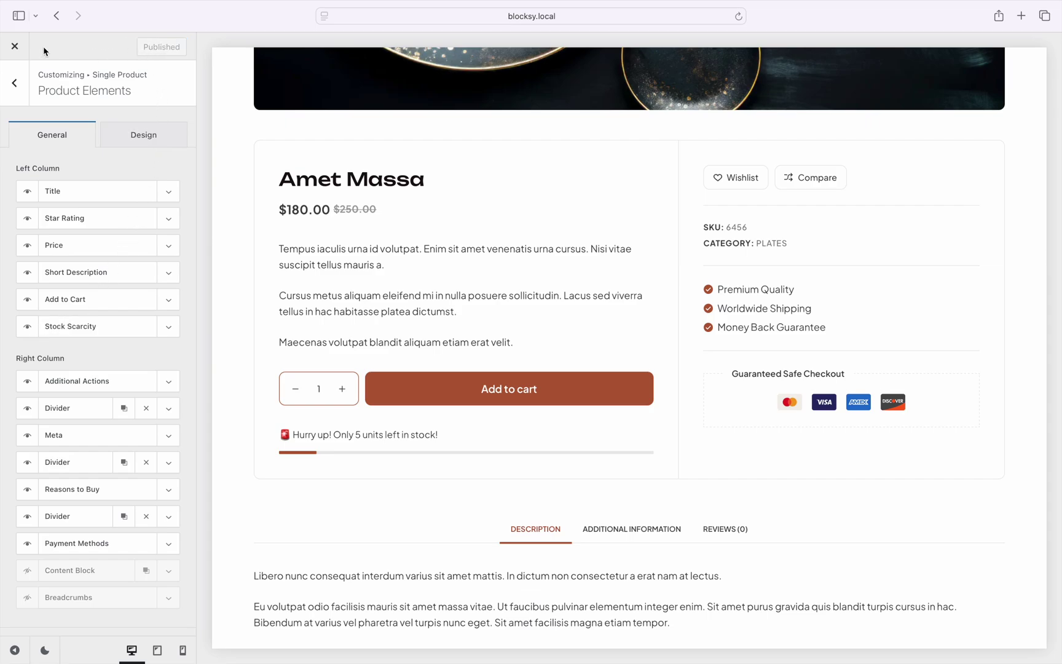
click(15, 48)
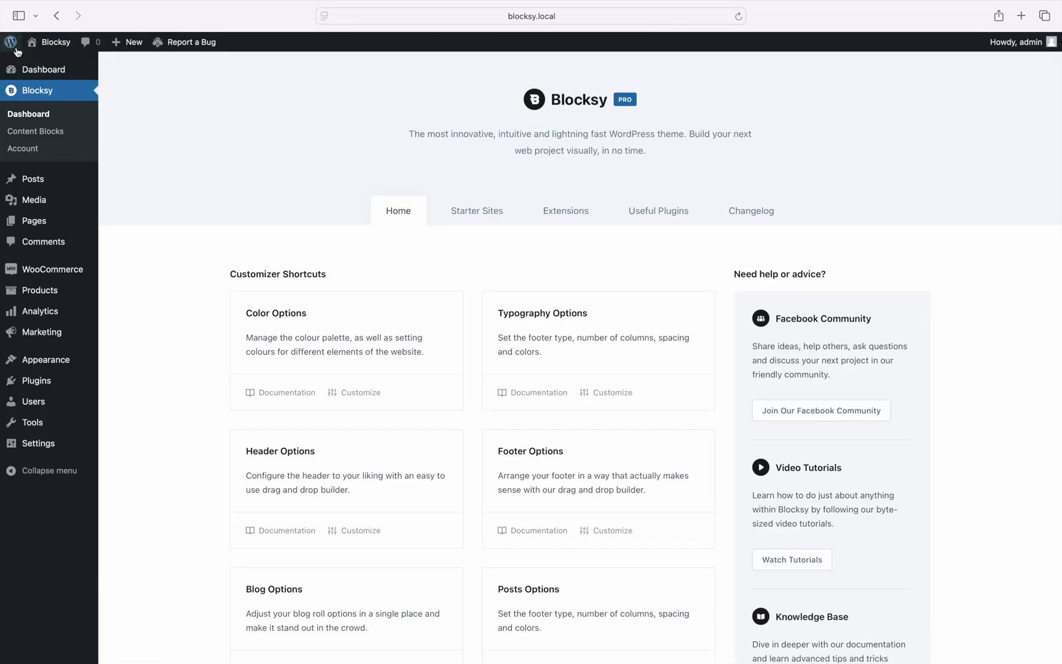
Step: Check the stock scarcity bars on the live Shop page and on the Amet Busto product page
click(36, 44)
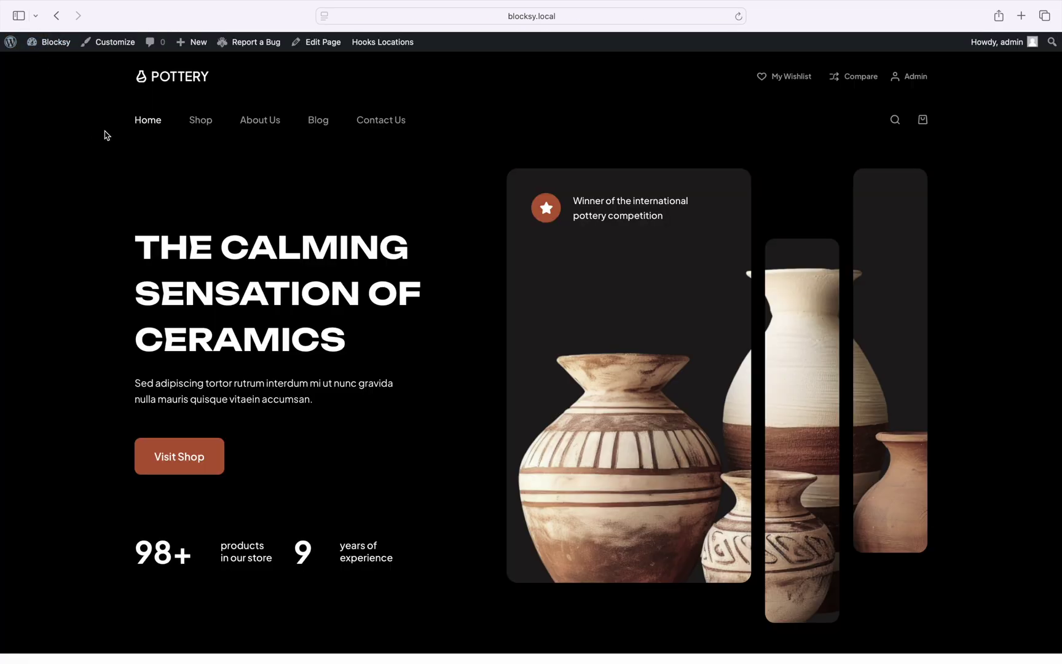
click(195, 123)
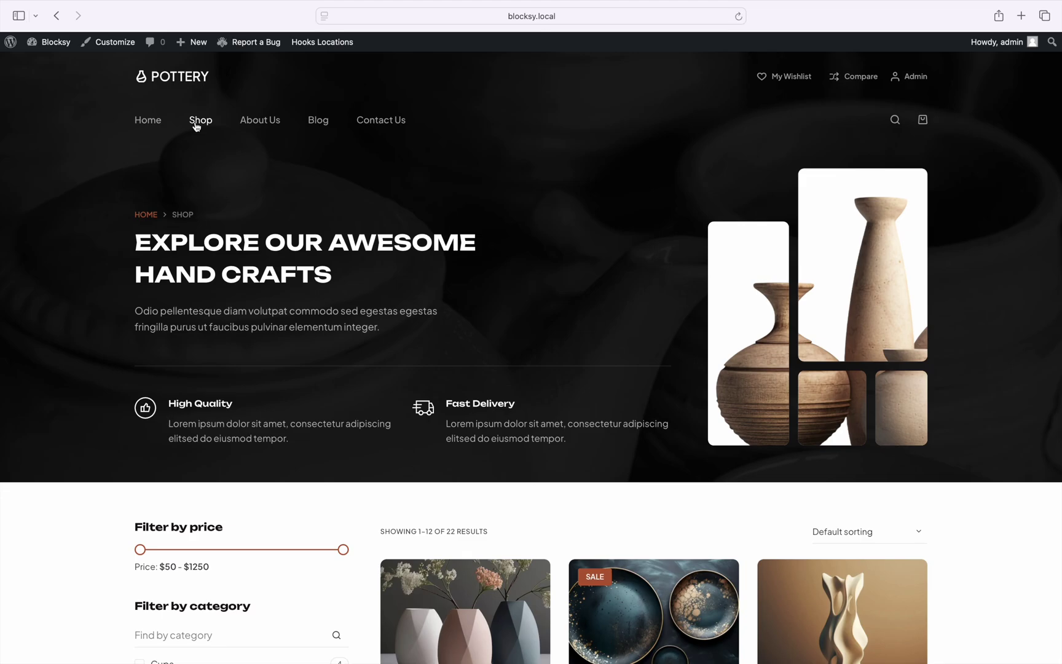
scroll(267, 196, down, 7)
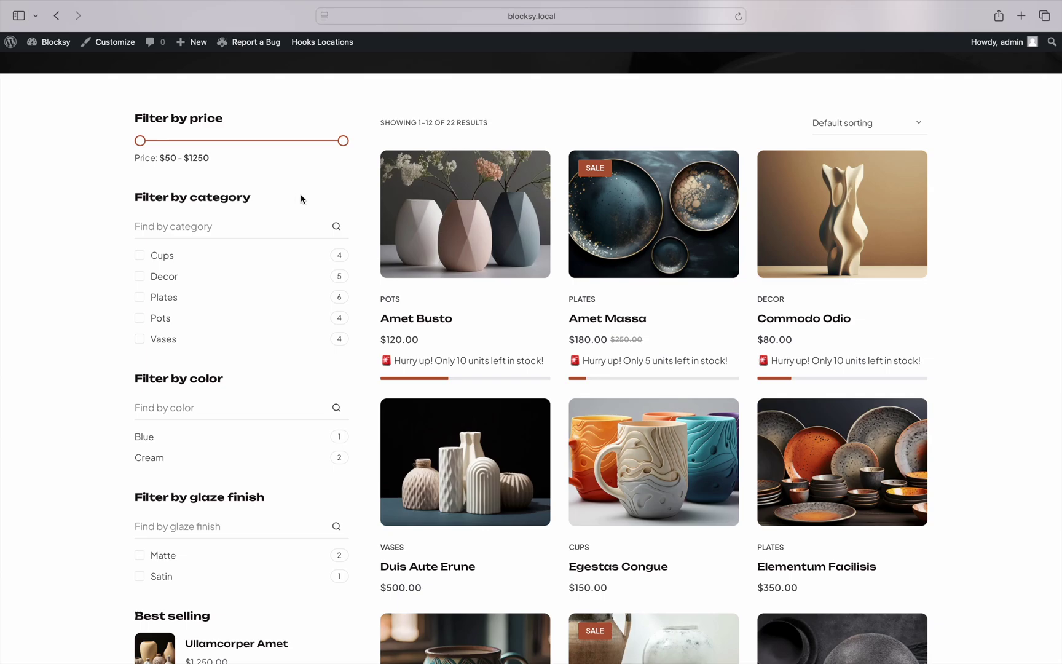
click(394, 319)
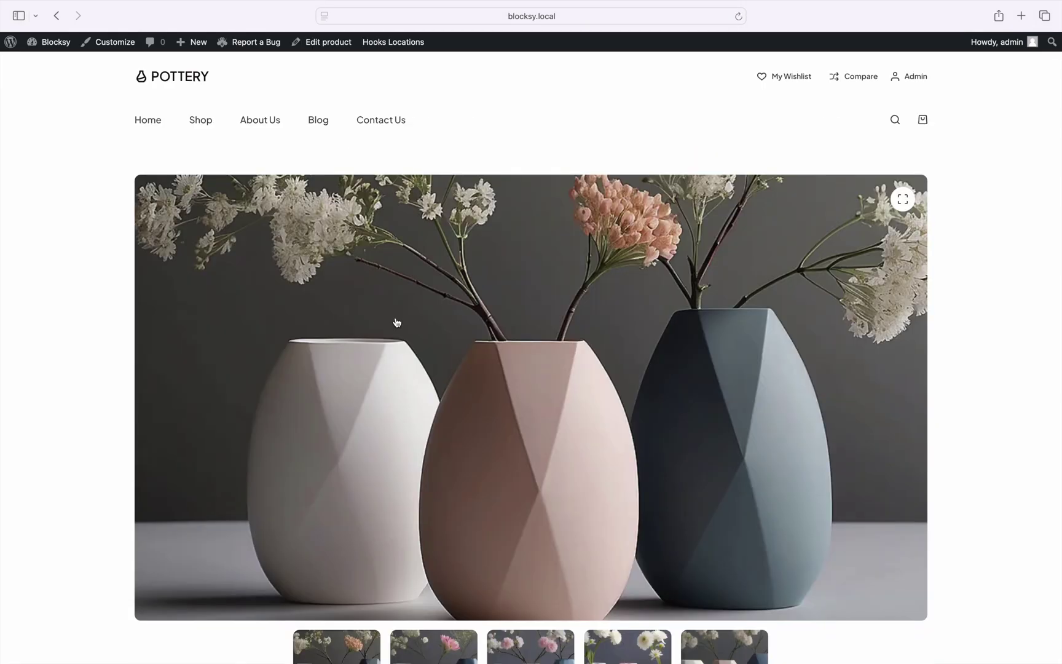
scroll(396, 322, down, 8)
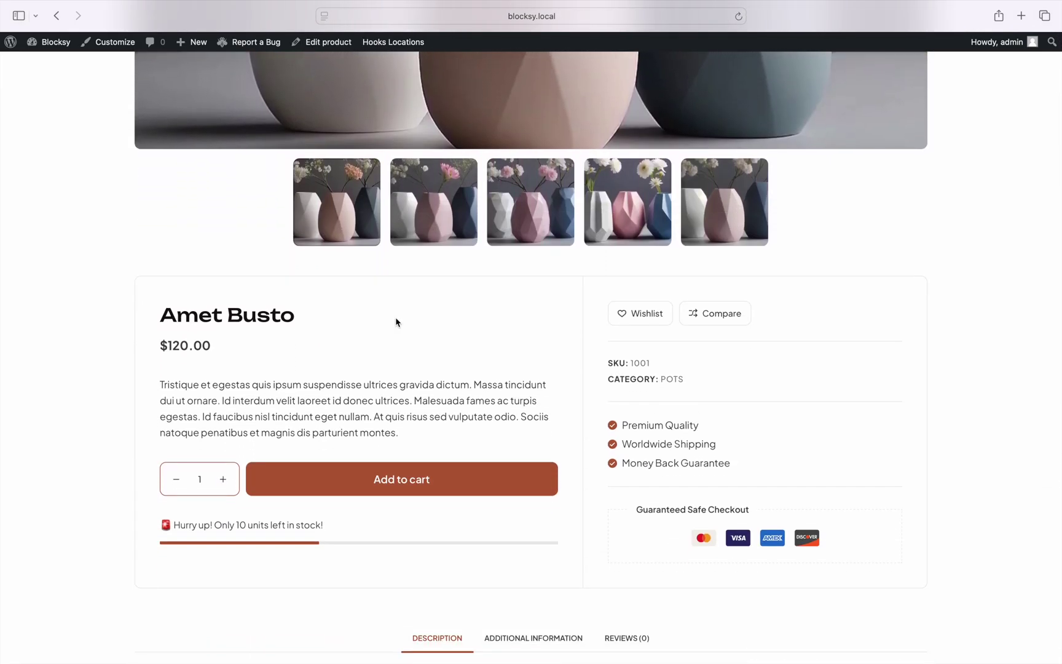
Step: Set the low stock threshold in Amet Busto's inventory data to 100 and update the product
click(317, 43)
scroll(363, 106, down, 10)
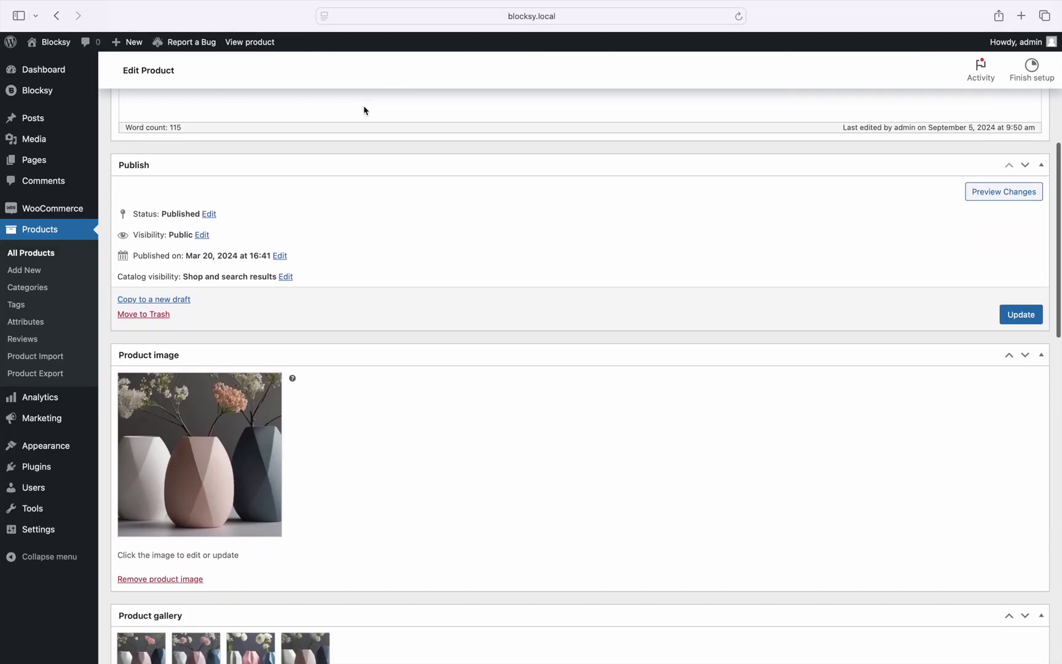
scroll(364, 109, down, 12)
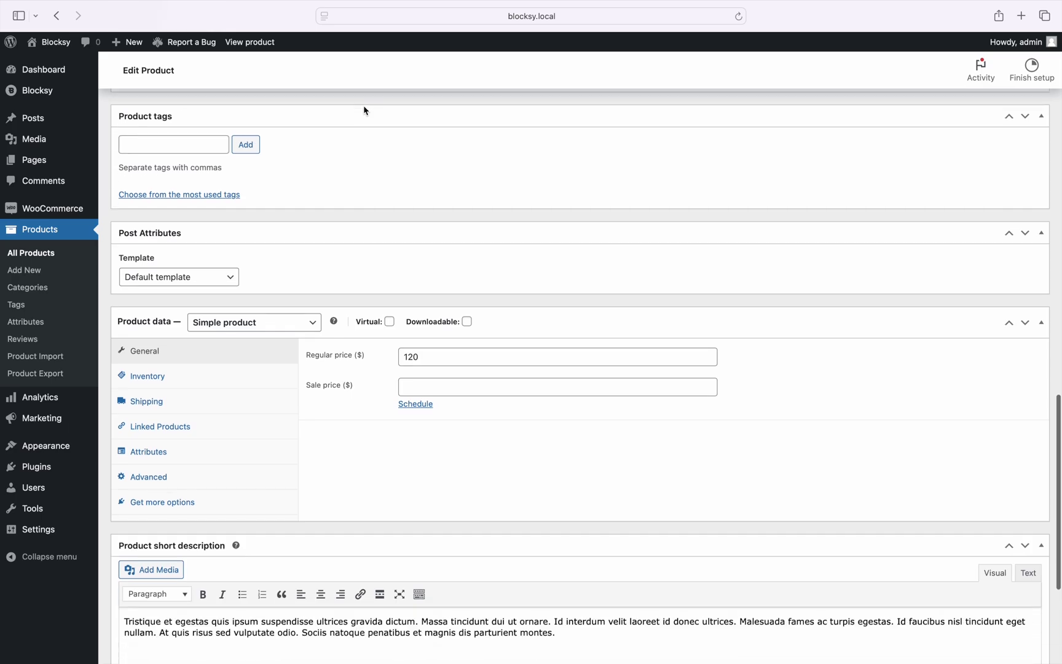
click(273, 352)
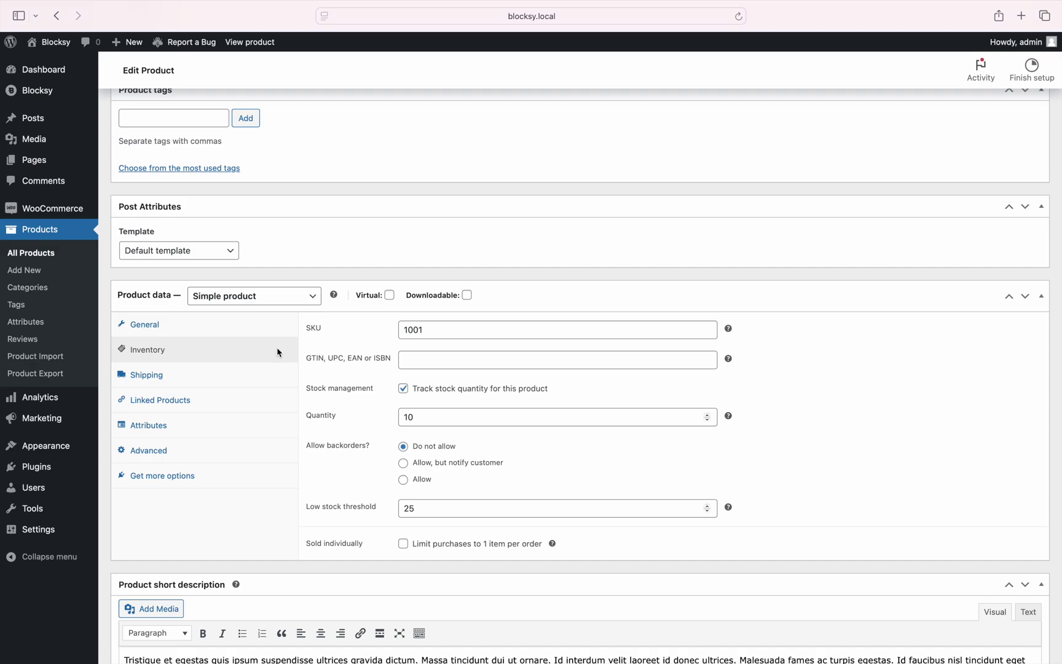
double_click(427, 508)
text(100)
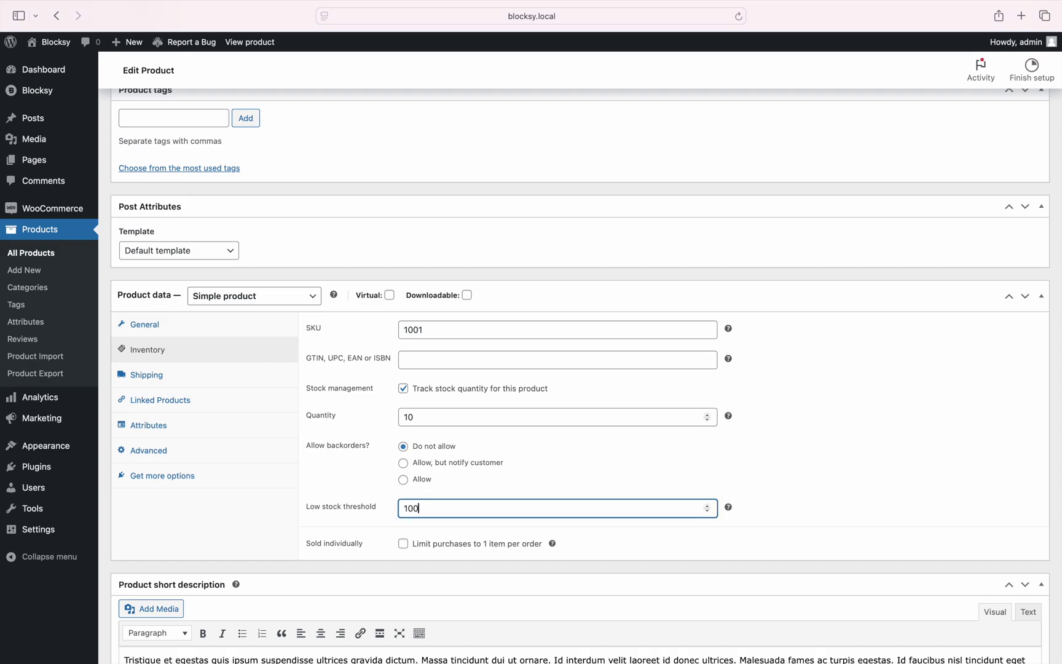
scroll(579, 375, up, 15)
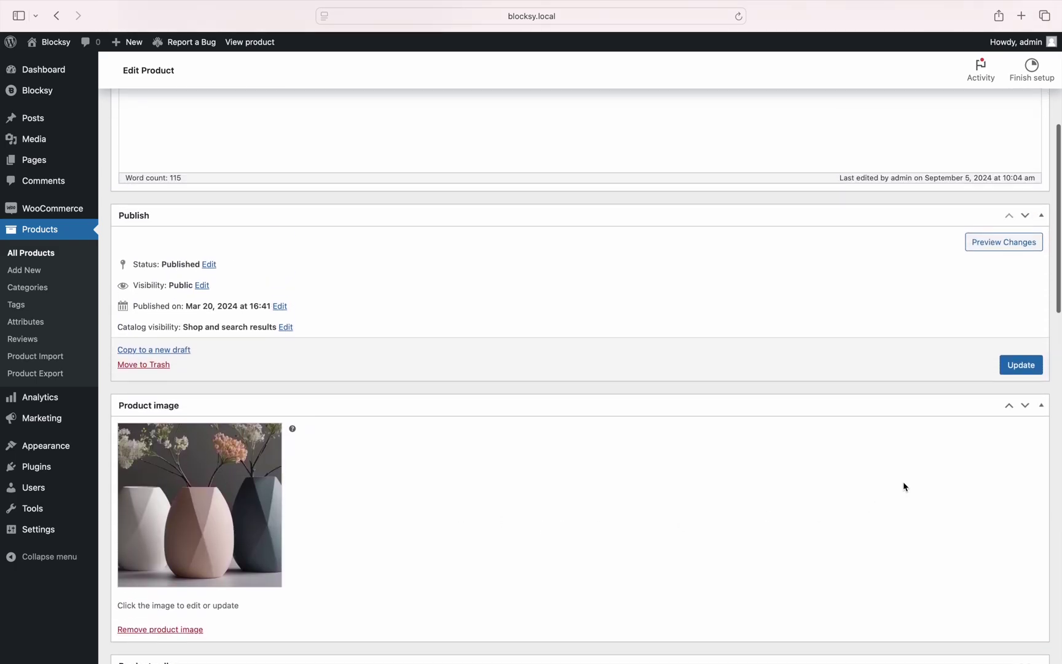
click(1018, 365)
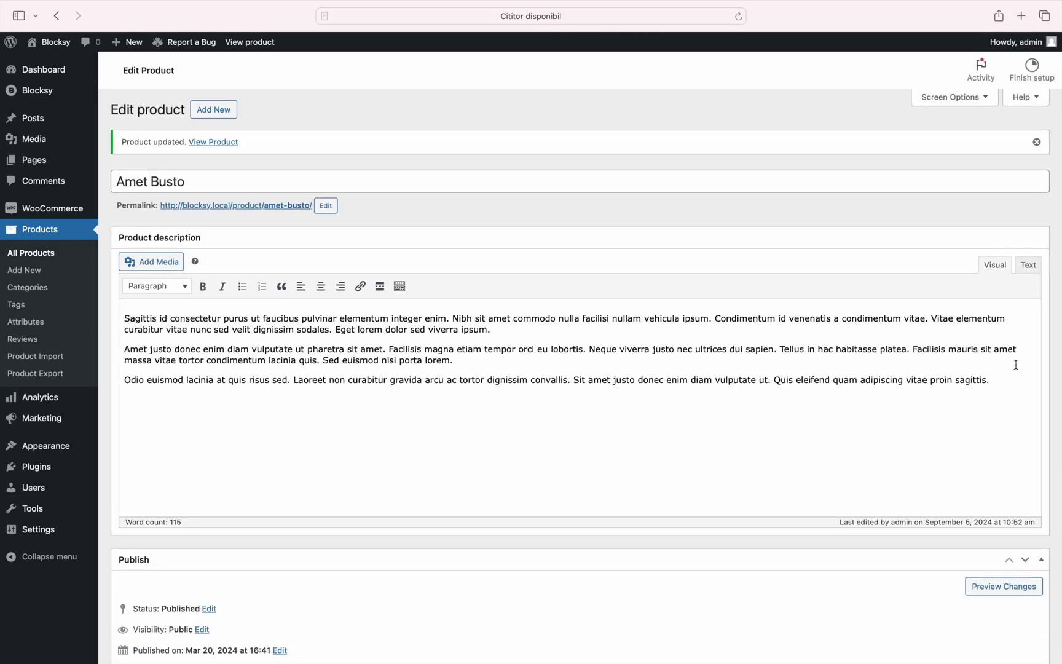
Step: View the live Amet Busto product page and inspect the area below its add-to-cart section
click(265, 52)
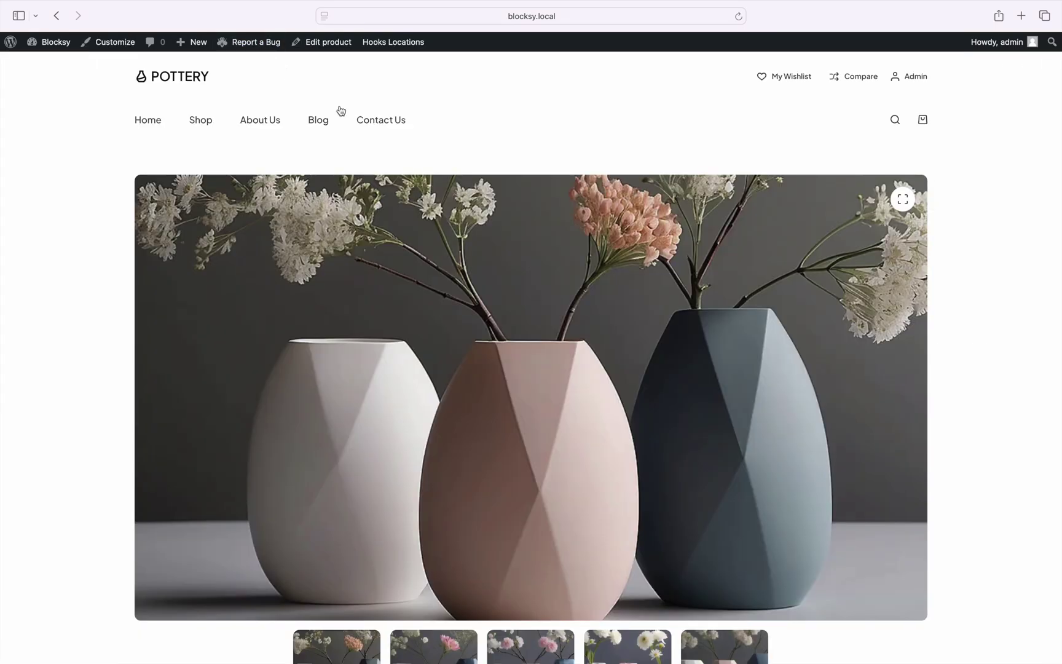
scroll(401, 159, down, 5)
scroll(400, 158, down, 4)
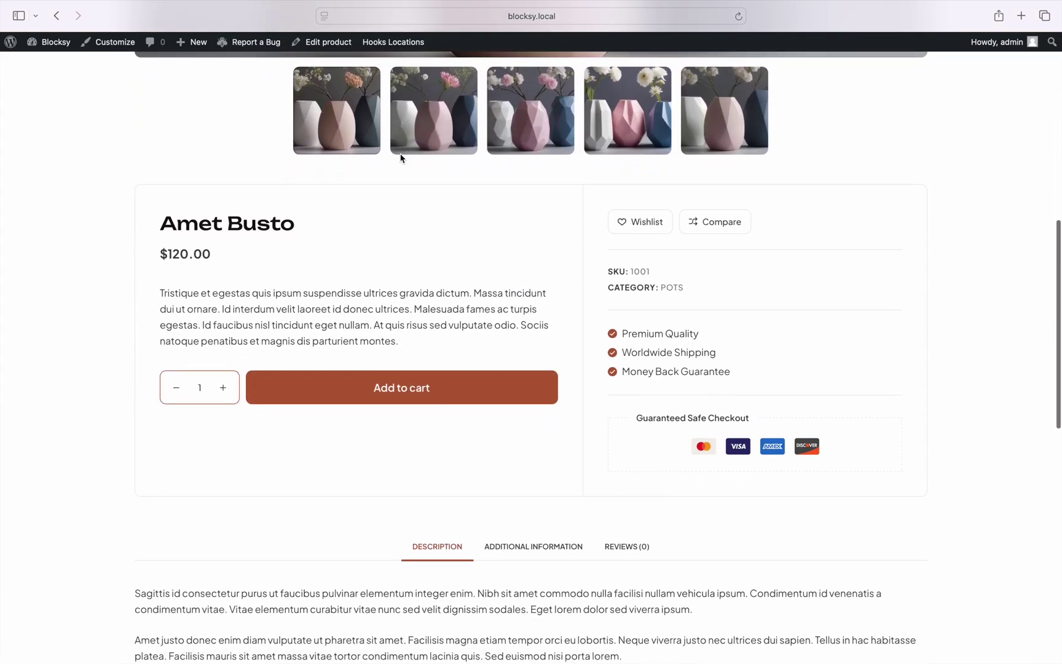